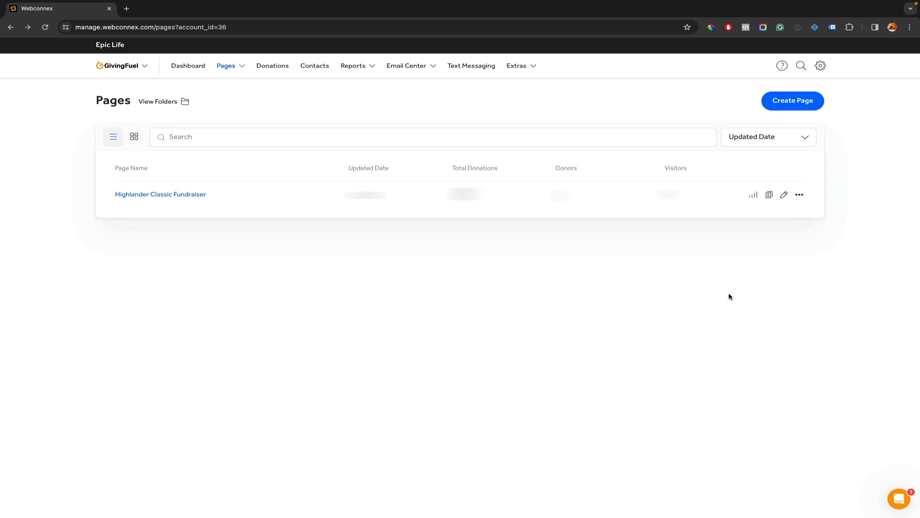
Open the account's payment processors and start the payout setup for Webconnex Payments.
{"action": "left_click", "coordinate": [820, 66]}
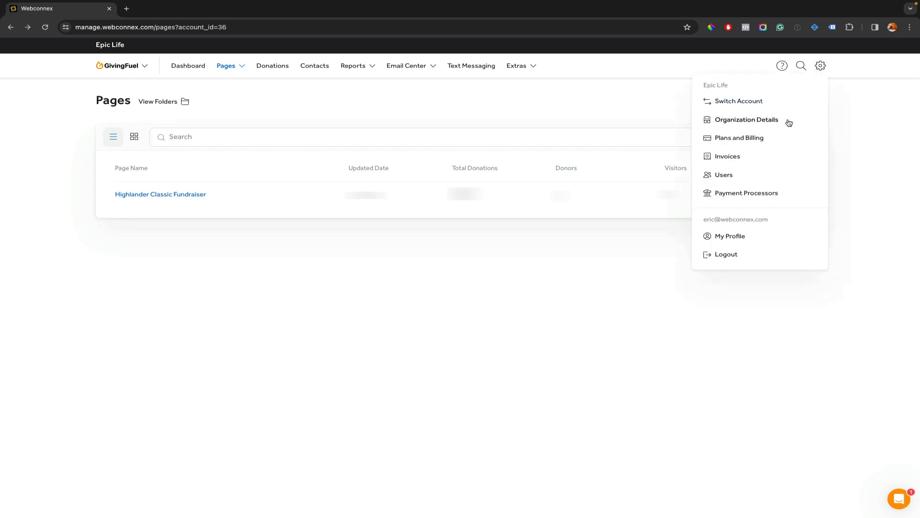
{"action": "left_click", "coordinate": [766, 196]}
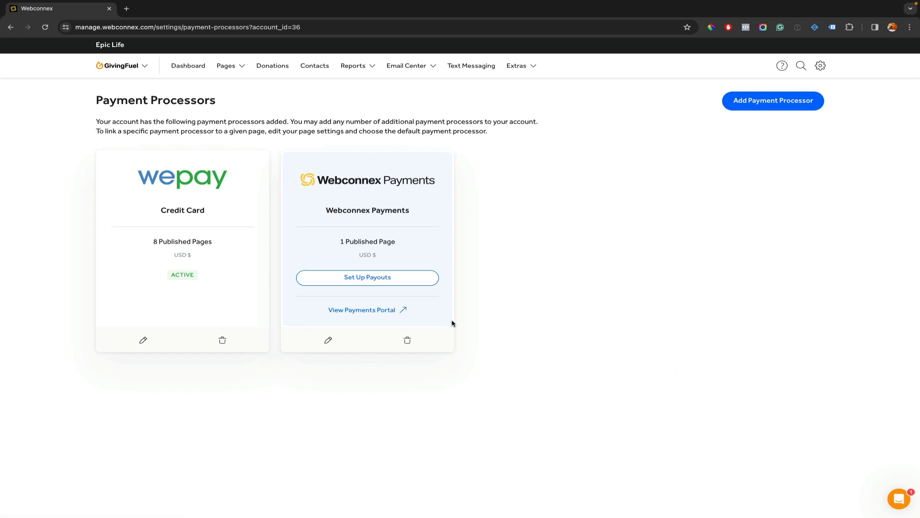
{"action": "left_click", "coordinate": [368, 278]}
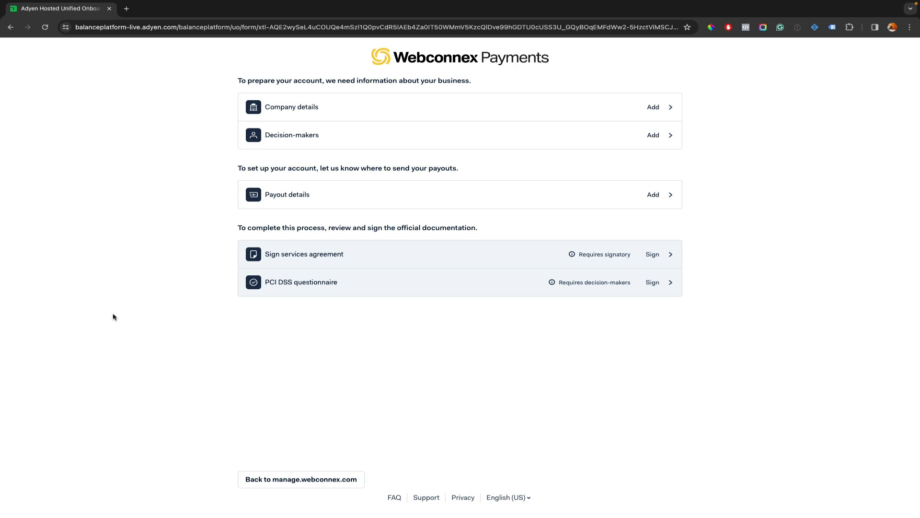
In the company details, set the company type to Non-profit or charitable organization and accept the name, country and registration details.
{"action": "left_click", "coordinate": [275, 117]}
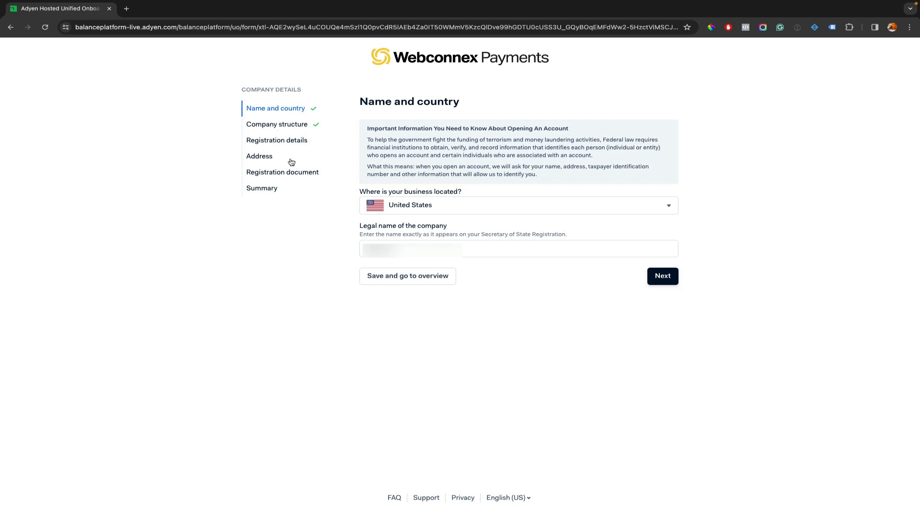
{"action": "left_click", "coordinate": [672, 282]}
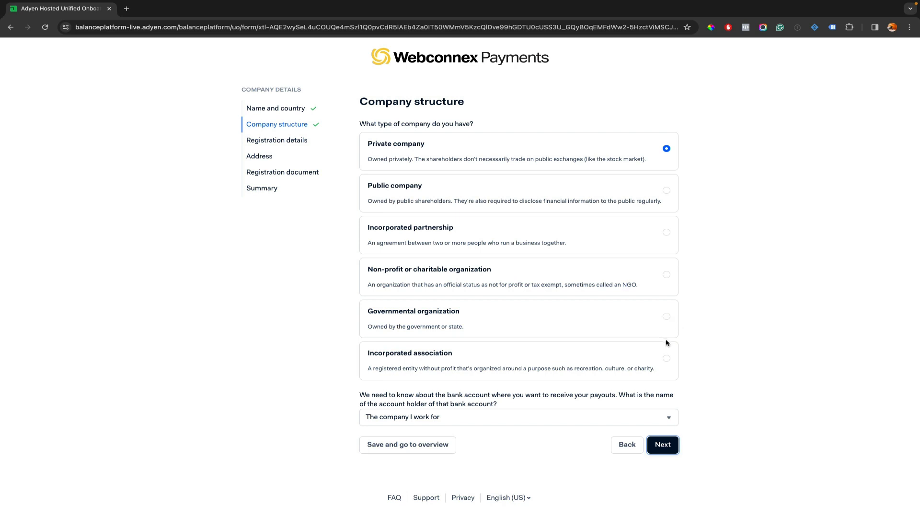
{"action": "left_click", "coordinate": [510, 279]}
{"action": "left_click", "coordinate": [661, 443]}
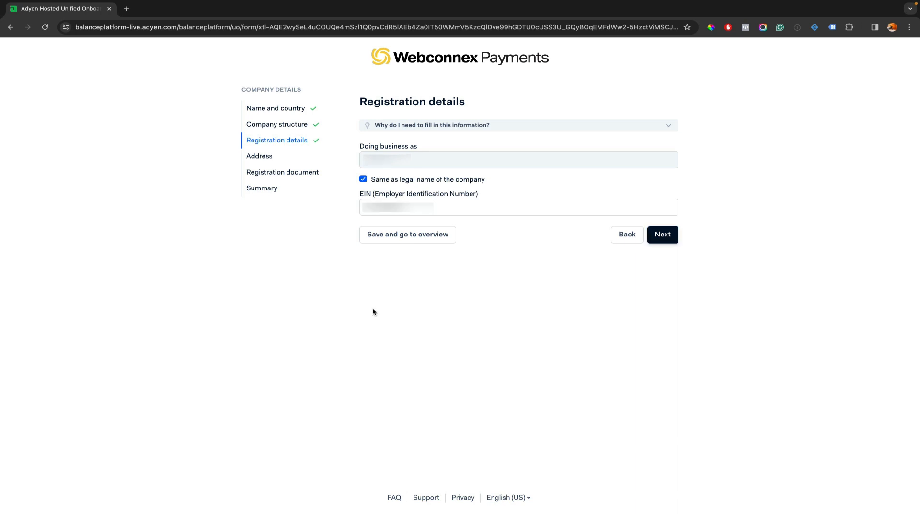
{"action": "left_click", "coordinate": [659, 244]}
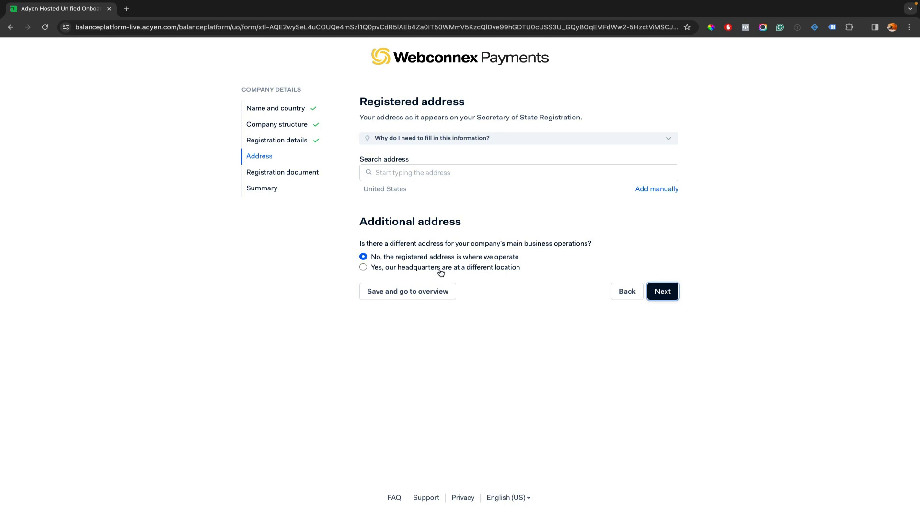
Fill in the company's registered address, then submit the company details with the business registration document.
{"action": "left_click", "coordinate": [443, 172]}
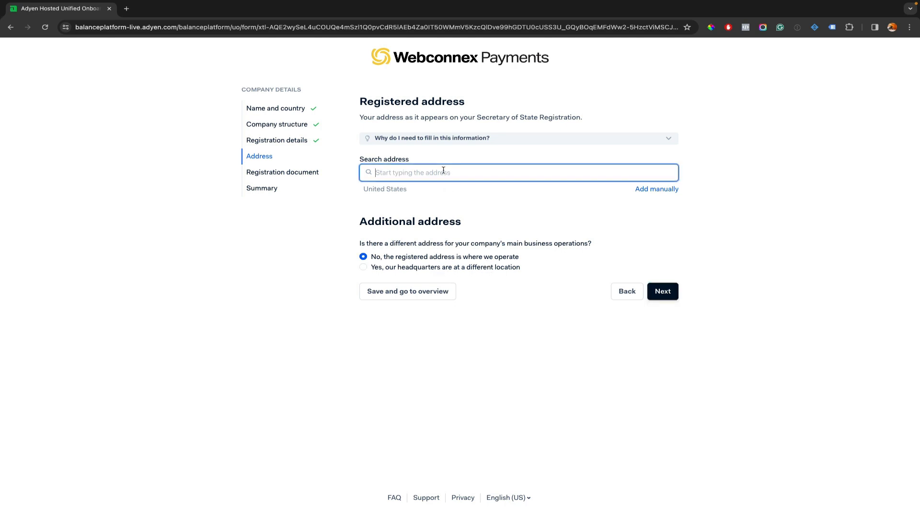
{"action": "type", "text": "..."}
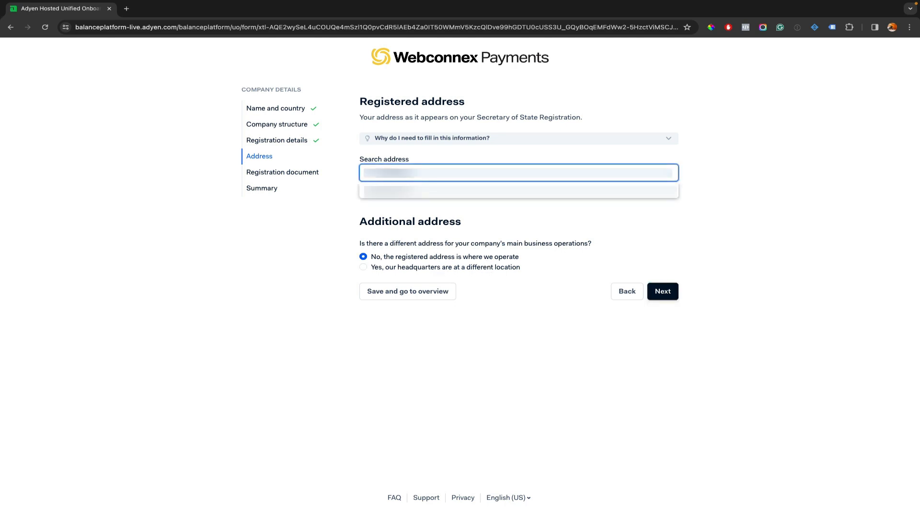
{"action": "left_click", "coordinate": [446, 192]}
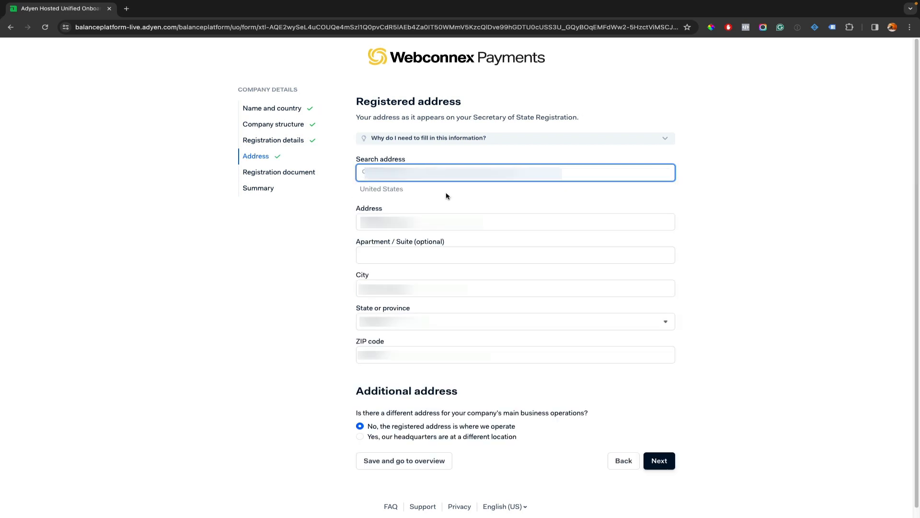
{"action": "left_click", "coordinate": [659, 460]}
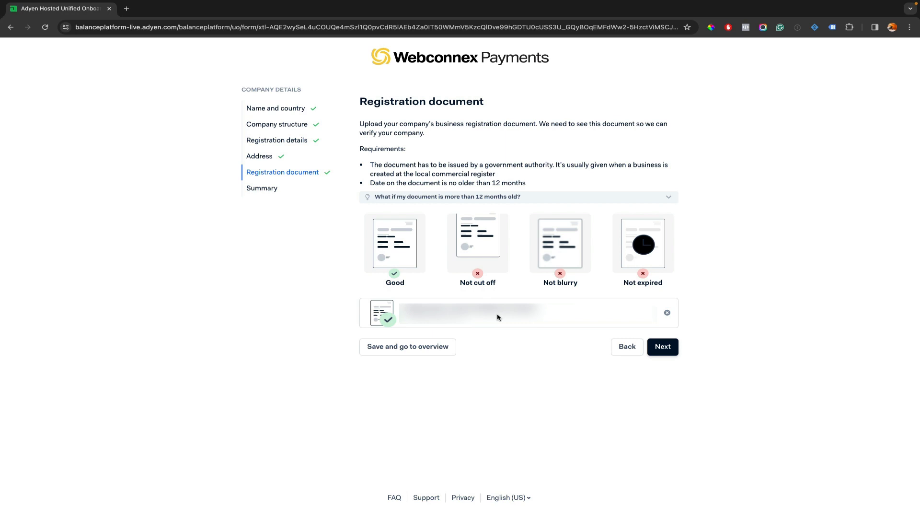
{"action": "left_click", "coordinate": [663, 346]}
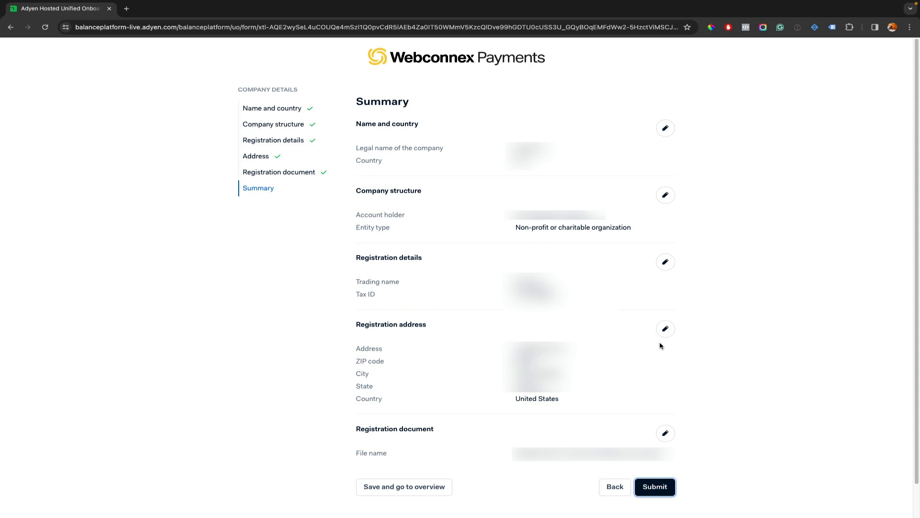
{"action": "left_click", "coordinate": [655, 487]}
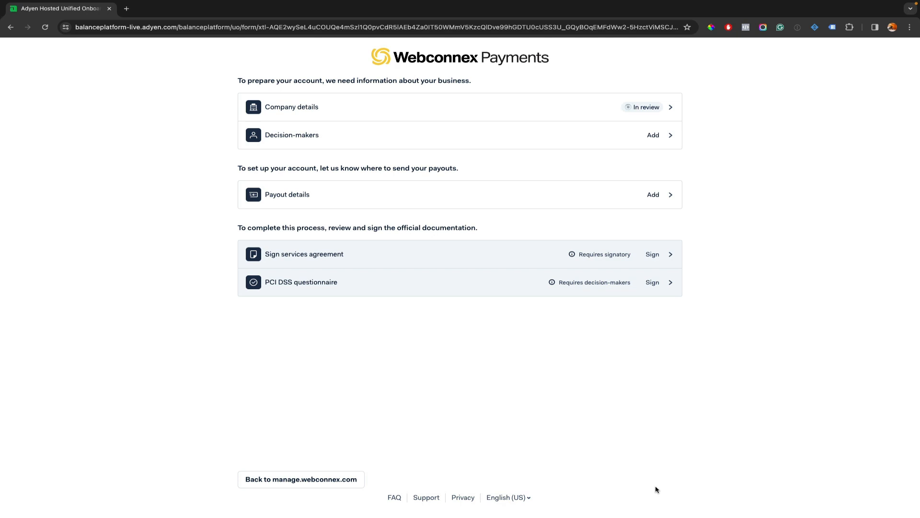
Add a decision-maker holding the Controlling person and Signatory roles.
{"action": "left_click", "coordinate": [648, 136]}
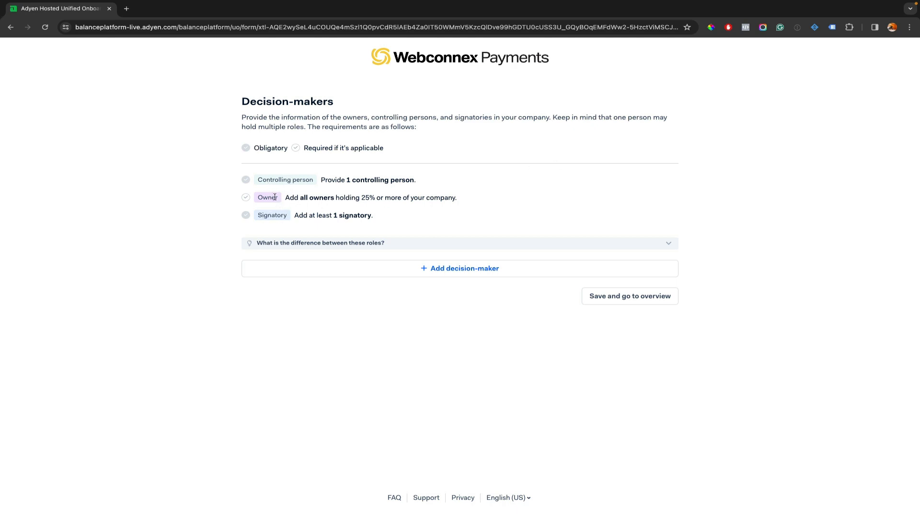
{"action": "left_click", "coordinate": [447, 274]}
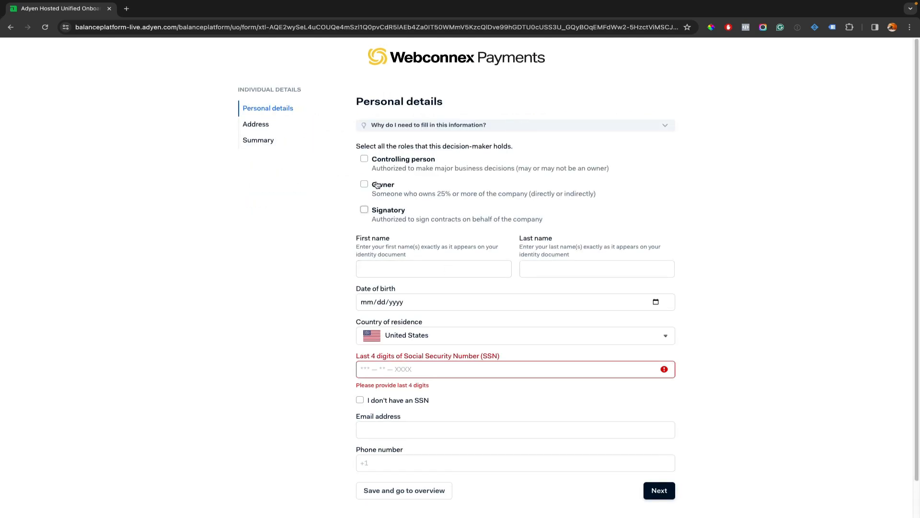
{"action": "left_click", "coordinate": [365, 158]}
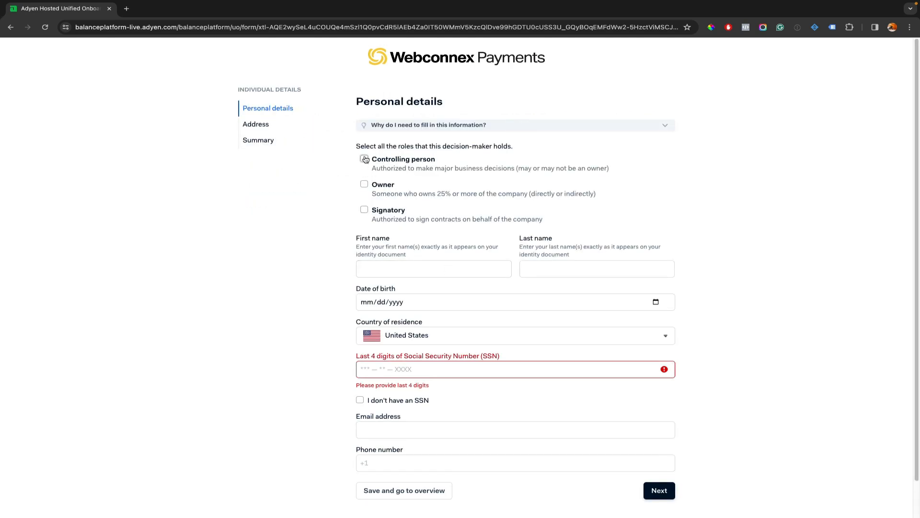
{"action": "left_click", "coordinate": [365, 211]}
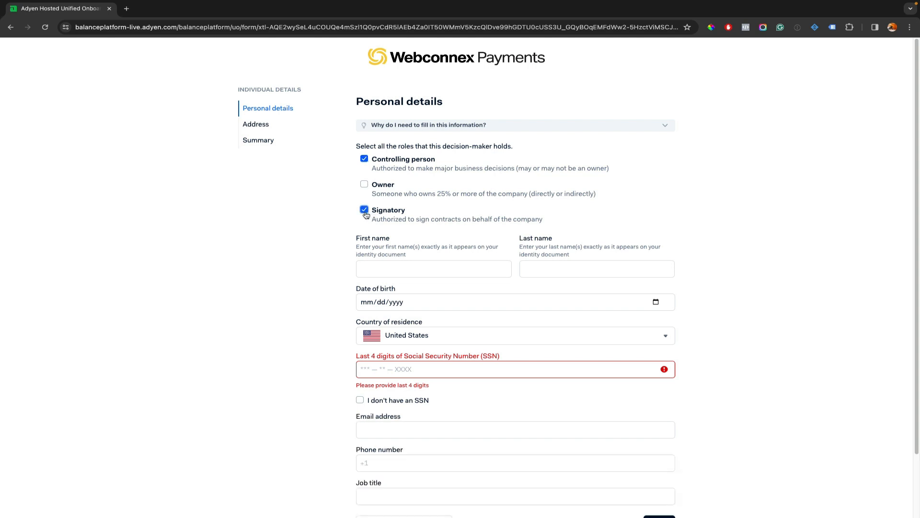
Fill in the decision-maker's name, date of birth, last four SSN digits, e-mail, phone number and job title, and continue to the address.
{"action": "left_click", "coordinate": [367, 266]}
{"action": "key", "text": "Tab"}
{"action": "key", "text": "Tab"}
{"action": "key", "text": "Tab"}
{"action": "key", "text": "Tab"}
{"action": "key", "text": "Tab"}
{"action": "key", "text": "Tab"}
{"action": "key", "text": "Tab"}
{"action": "key", "text": "Tab"}
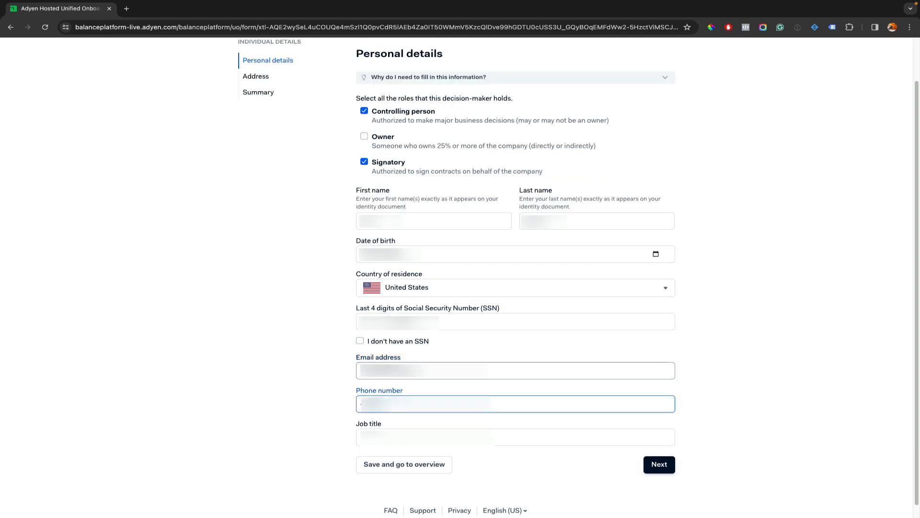
{"action": "key", "text": "Tab"}
{"action": "scroll", "coordinate": [343, 237], "scroll_direction": "down", "scroll_amount": 1}
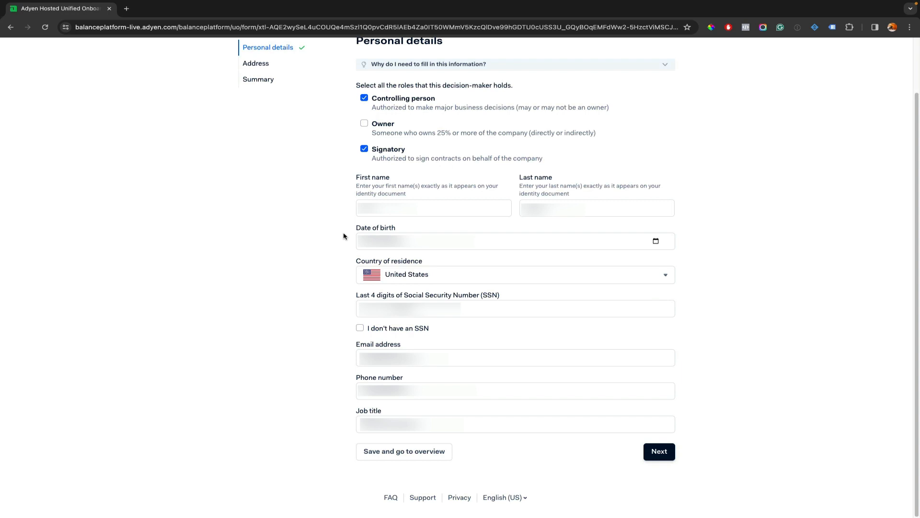
{"action": "left_click", "coordinate": [651, 451]}
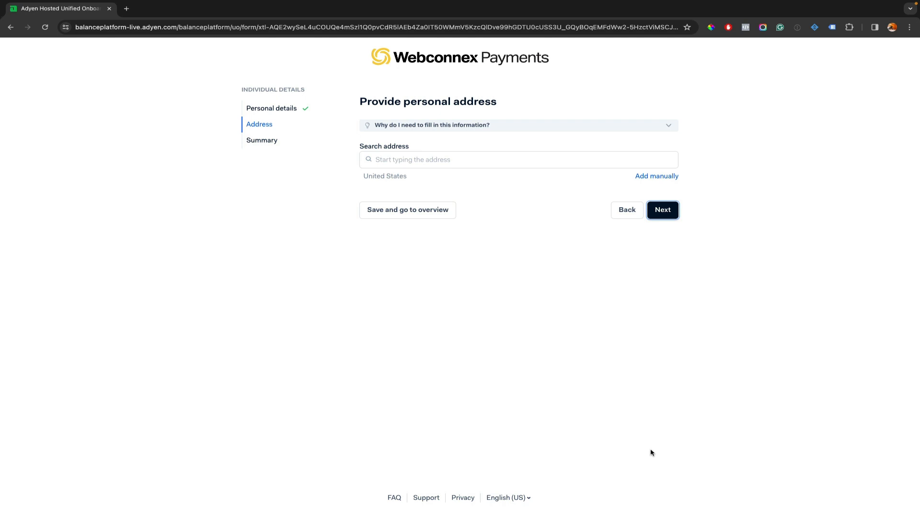
Enter the decision-maker's personal address and submit the individual details.
{"action": "left_click", "coordinate": [489, 163]}
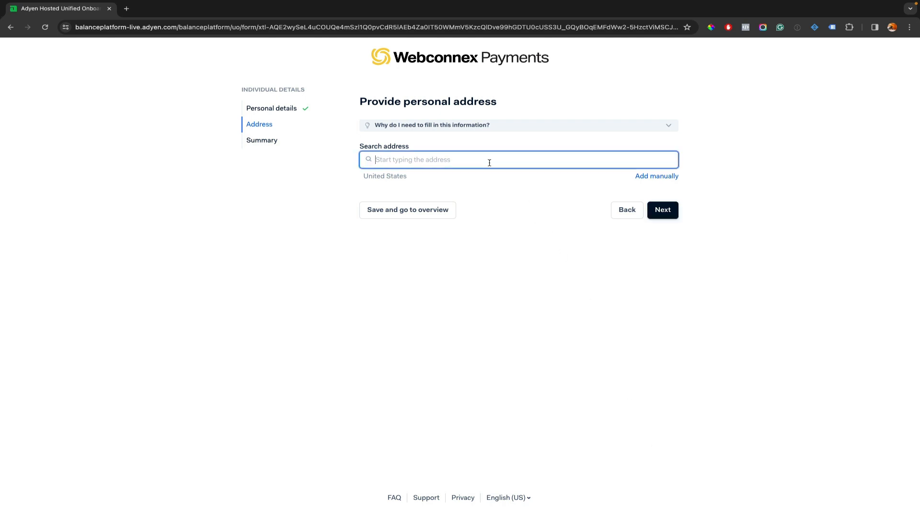
{"action": "type", "text": "..."}
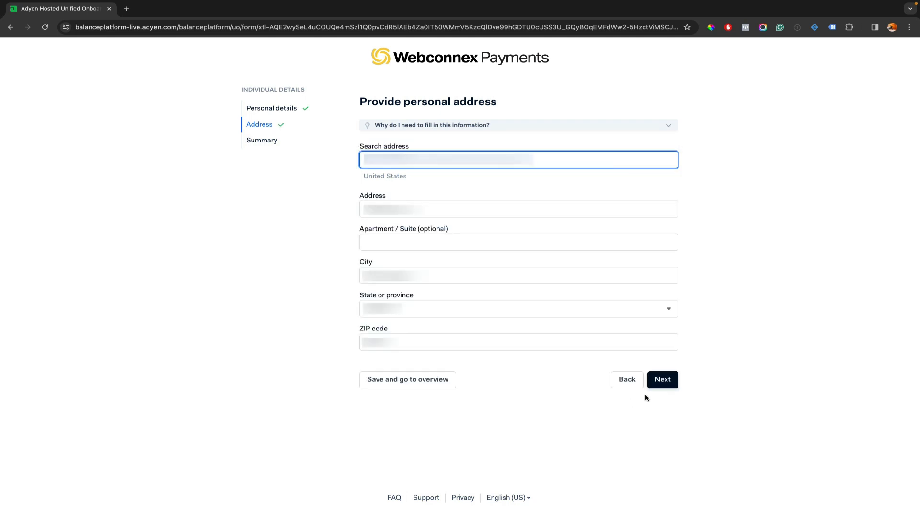
{"action": "left_click", "coordinate": [664, 380]}
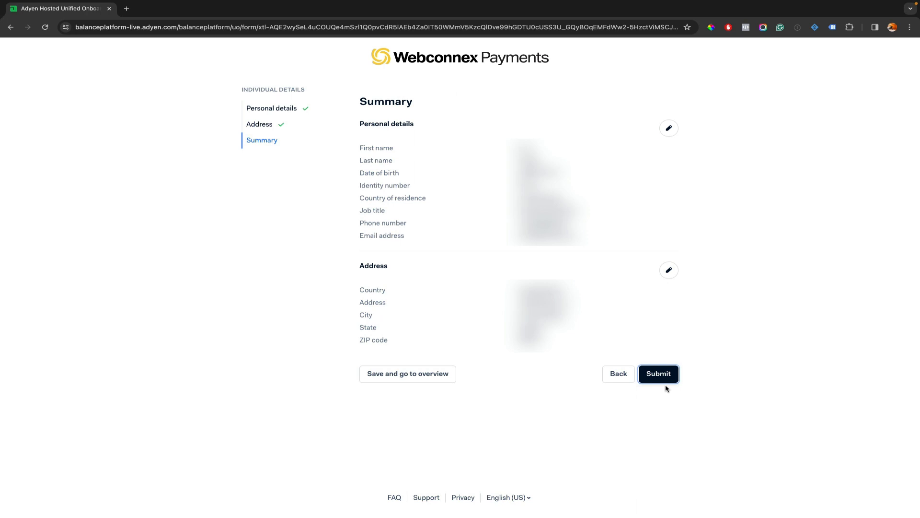
{"action": "left_click", "coordinate": [664, 378]}
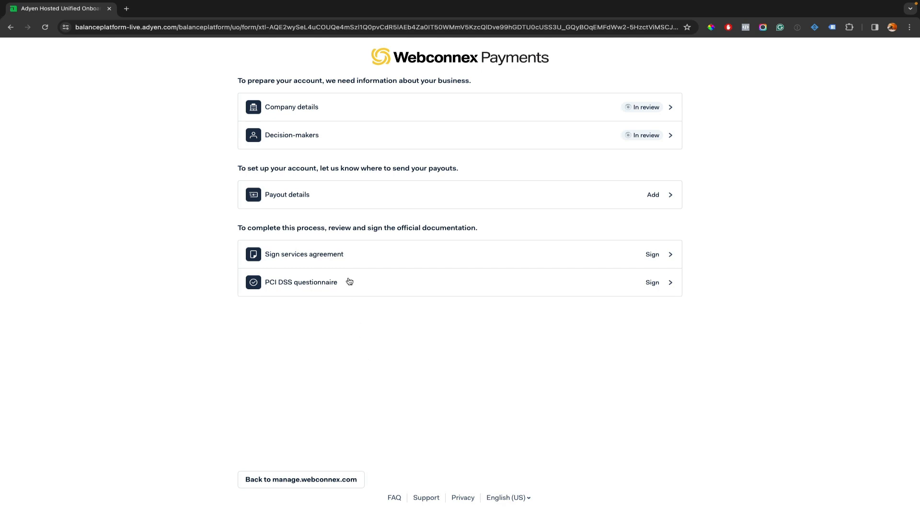
For the payout details, use instant verification via the bank website and sign in to Wells Fargo with the username and password.
{"action": "left_click", "coordinate": [342, 200]}
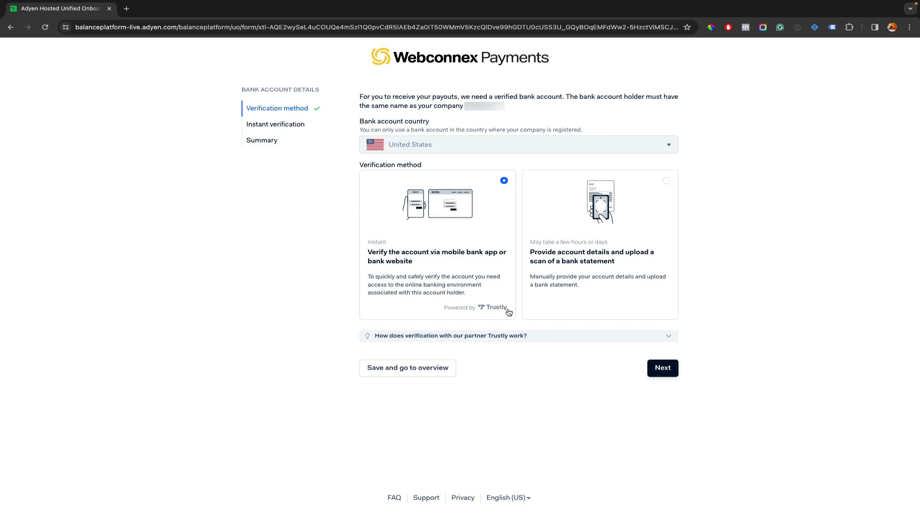
{"action": "left_click", "coordinate": [661, 373]}
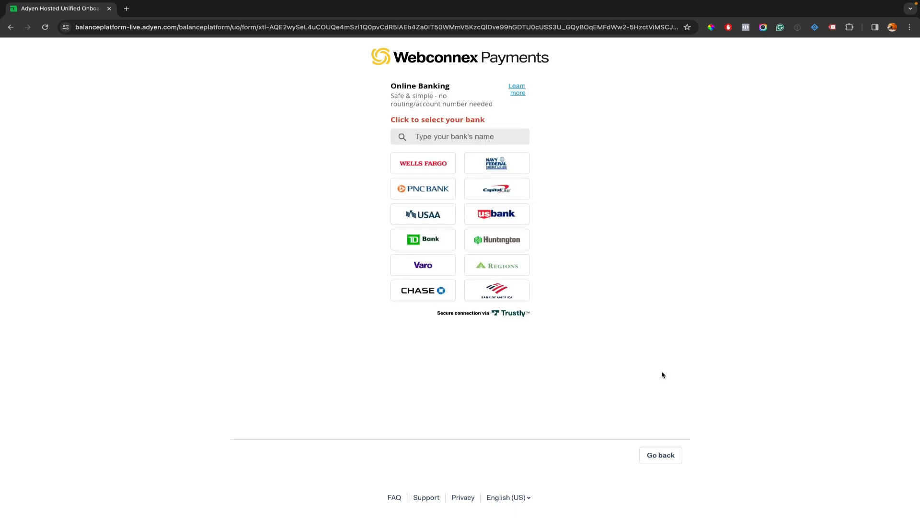
{"action": "left_click", "coordinate": [429, 170]}
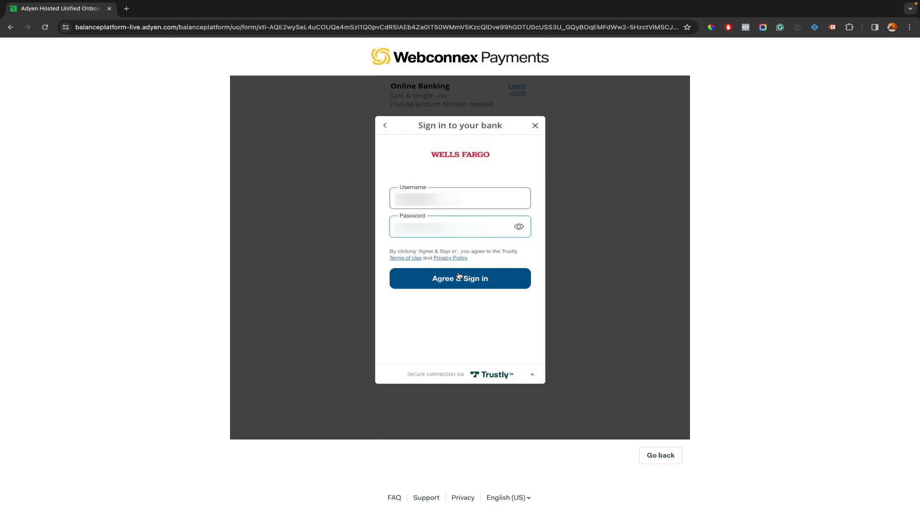
{"action": "left_click", "coordinate": [459, 276]}
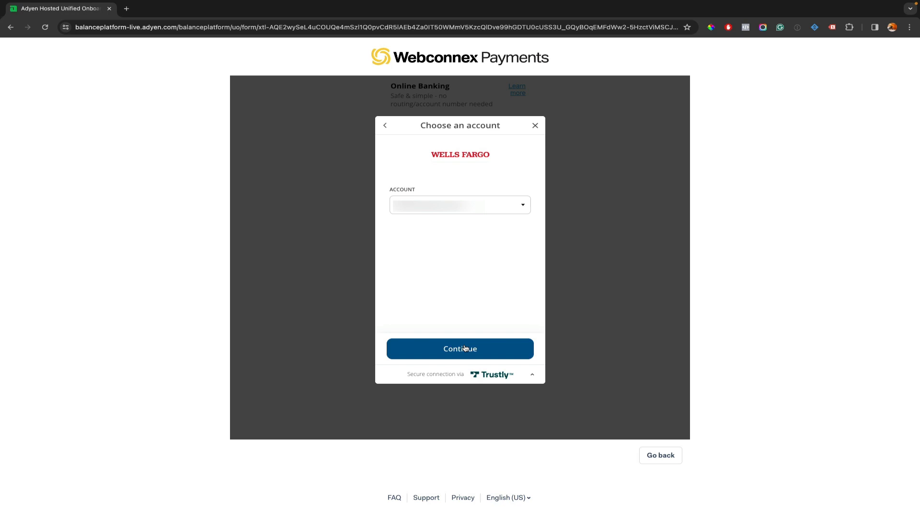
Use the selected Wells Fargo account for payouts and complete the bank account verification through its summary.
{"action": "left_click", "coordinate": [464, 348]}
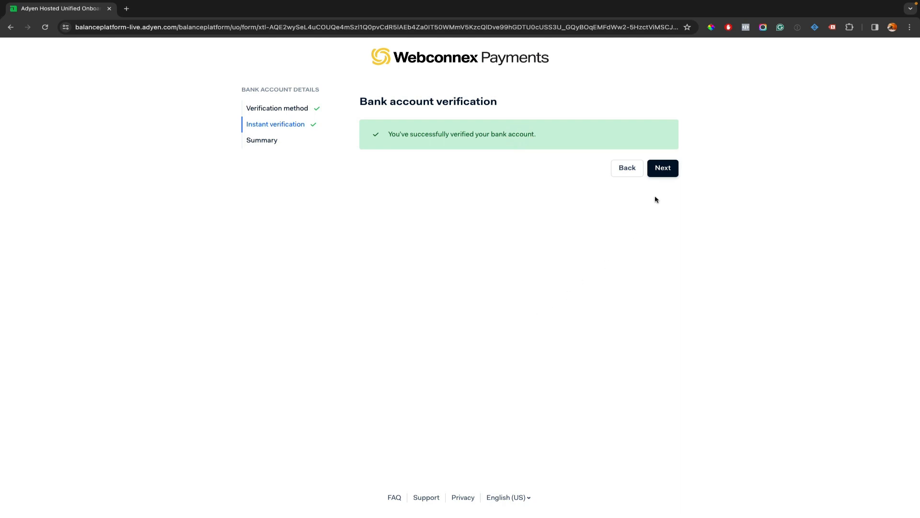
{"action": "left_click", "coordinate": [665, 173]}
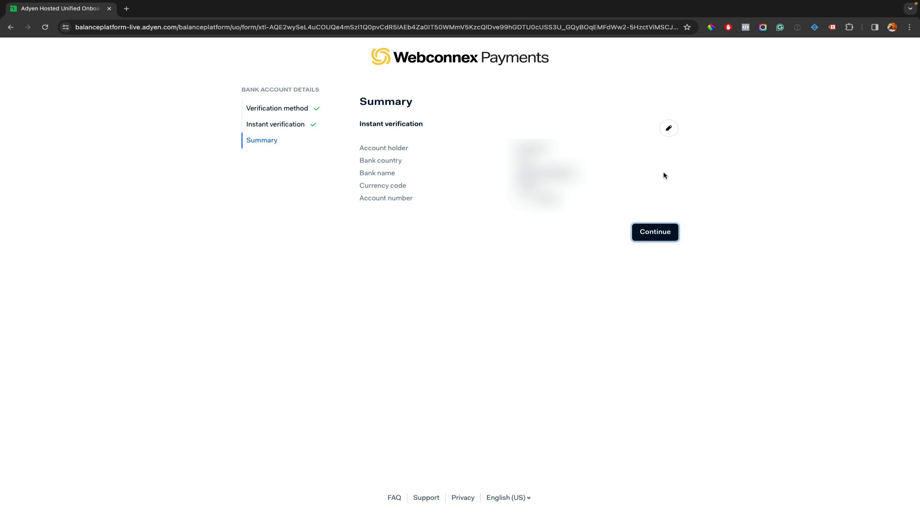
{"action": "left_click", "coordinate": [663, 232]}
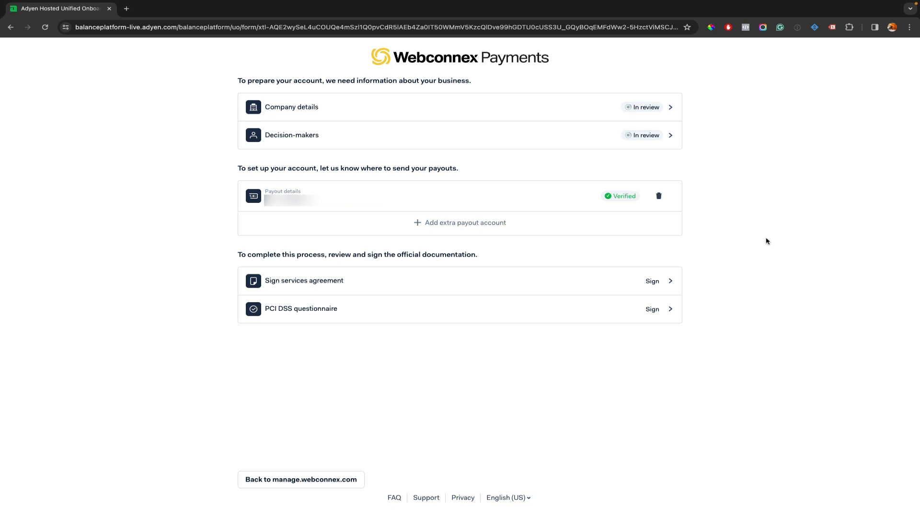
Sign the services agreement by choosing the decision-maker as signer and accepting the terms.
{"action": "left_click", "coordinate": [650, 288]}
{"action": "scroll", "coordinate": [623, 297], "scroll_direction": "down", "scroll_amount": 5}
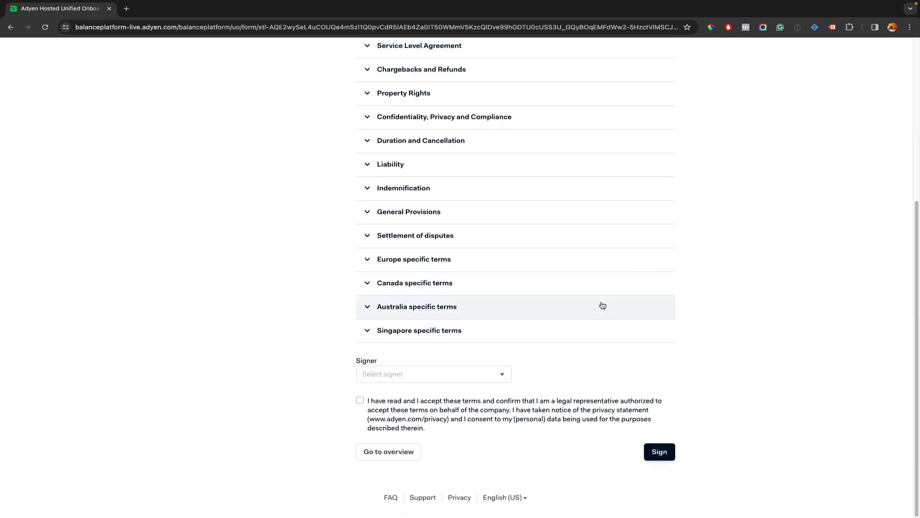
{"action": "left_click", "coordinate": [484, 378]}
{"action": "left_click", "coordinate": [484, 390]}
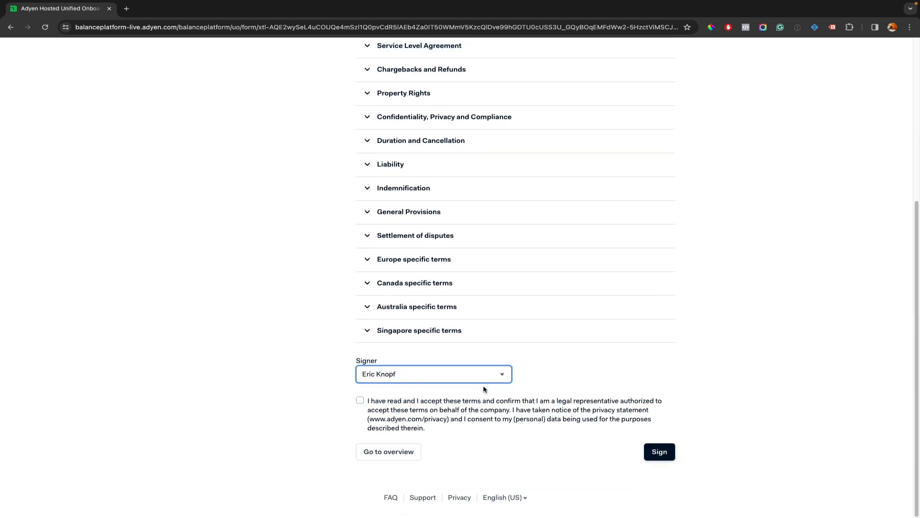
{"action": "left_click", "coordinate": [360, 400]}
{"action": "left_click", "coordinate": [650, 449]}
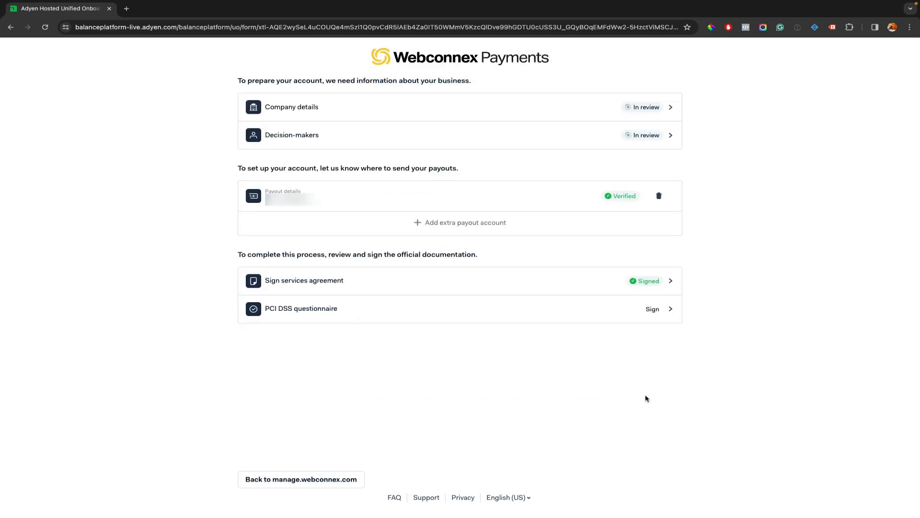
Sign the PCI DSS questionnaire with the decision-maker as signer and the compliance acknowledgement accepted.
{"action": "left_click", "coordinate": [634, 317]}
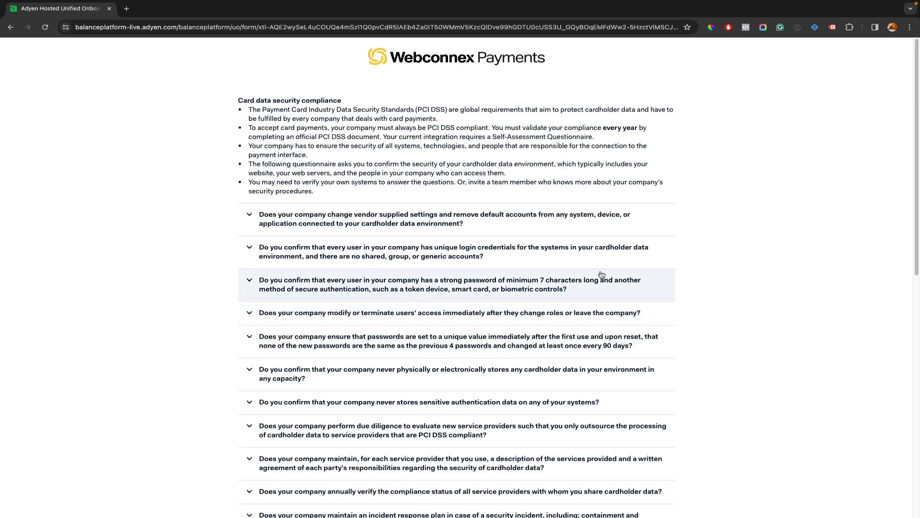
{"action": "scroll", "coordinate": [582, 244], "scroll_direction": "down", "scroll_amount": 6}
{"action": "scroll", "coordinate": [582, 244], "scroll_direction": "down", "scroll_amount": 5}
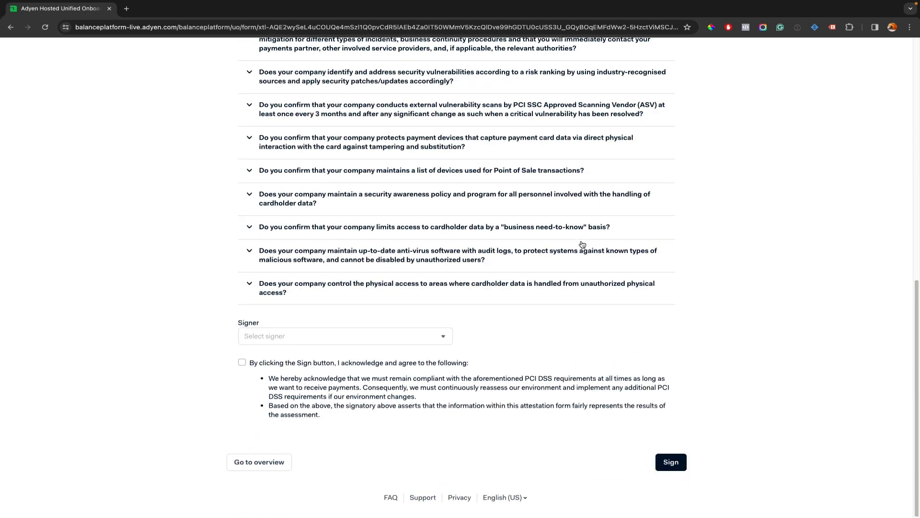
{"action": "left_click", "coordinate": [412, 336]}
{"action": "left_click", "coordinate": [388, 355]}
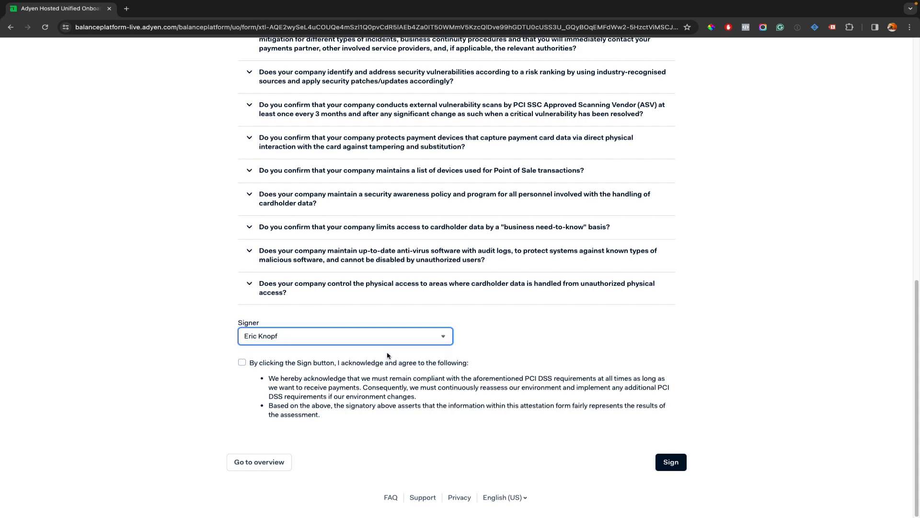
{"action": "left_click", "coordinate": [242, 363]}
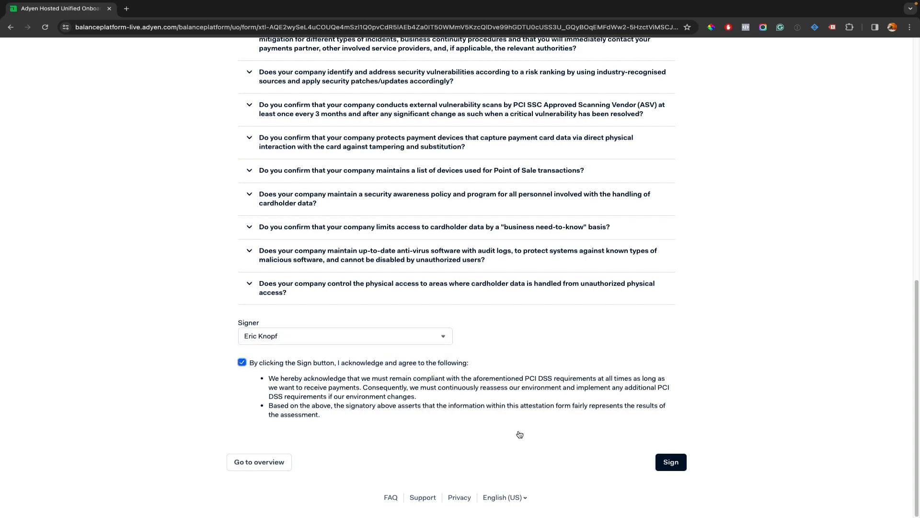
{"action": "left_click", "coordinate": [670, 462]}
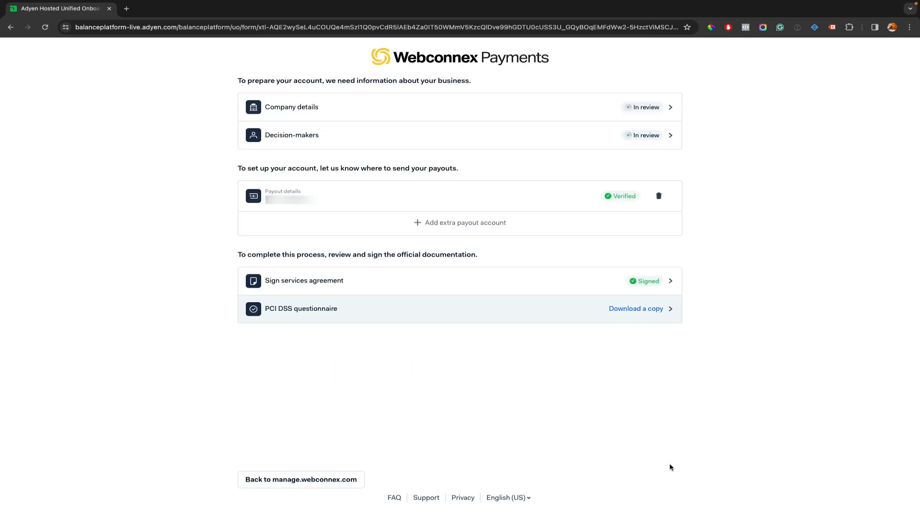